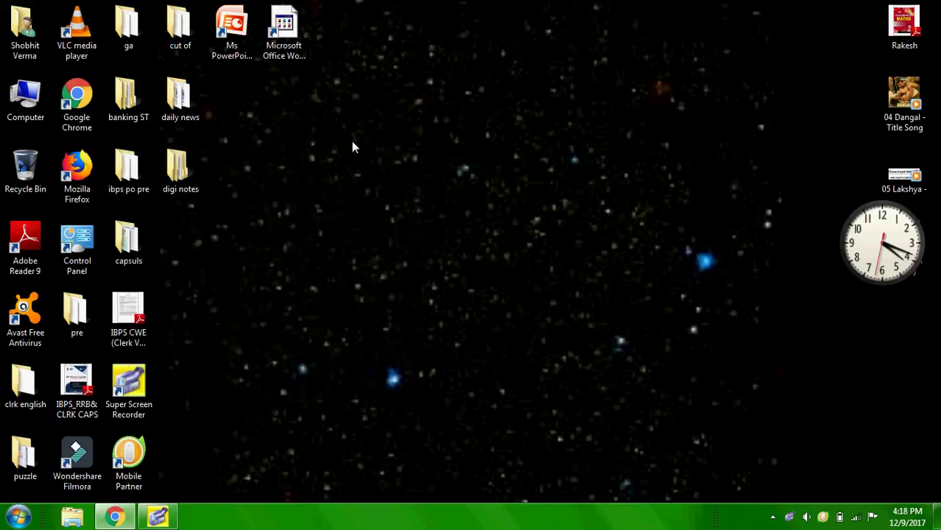
- Launch PowerPoint from its desktop shortcut to get a blank Presentation1
double_click(230, 28)
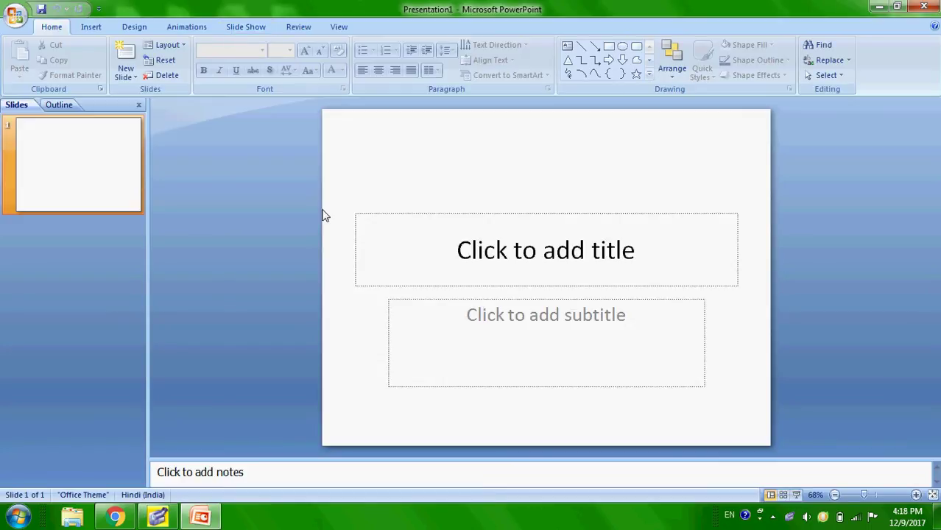
- Insert three new slides from the thumbnail pane's right-click menu
right_click(81, 194)
click(121, 244)
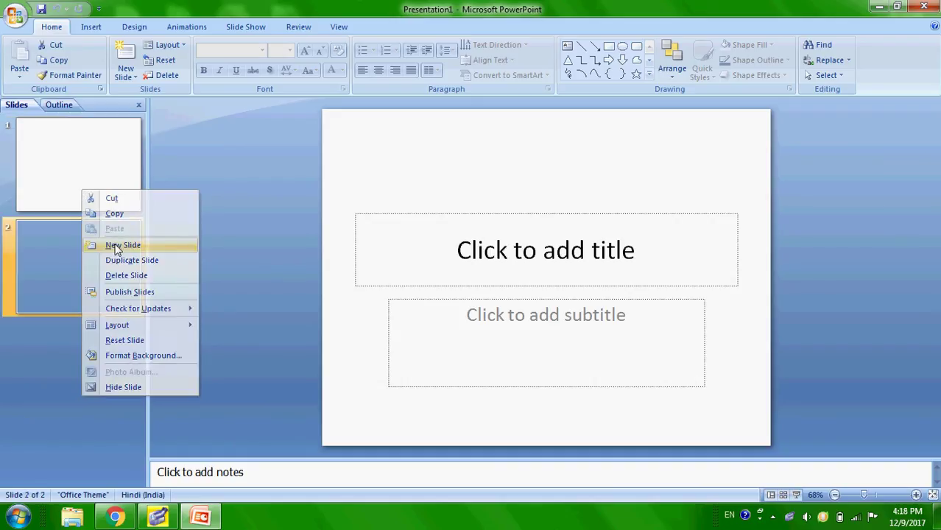
right_click(74, 289)
click(108, 340)
right_click(63, 396)
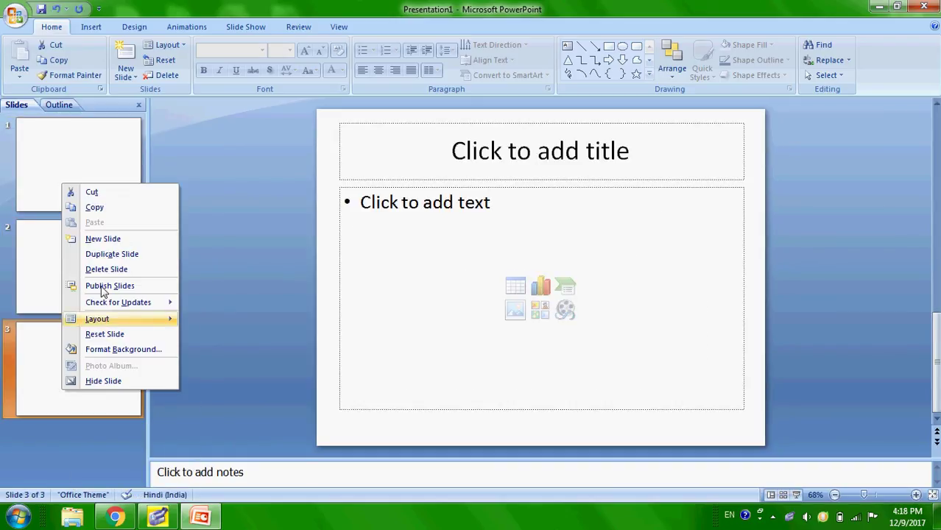
click(105, 246)
- Return to slide 1 and select its title placeholder
click(76, 177)
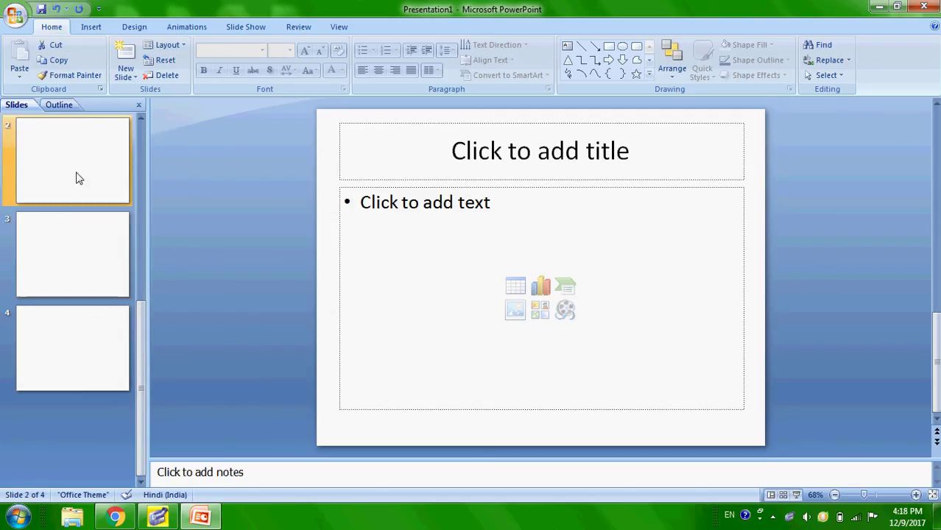
scroll(131, 147, up, 2)
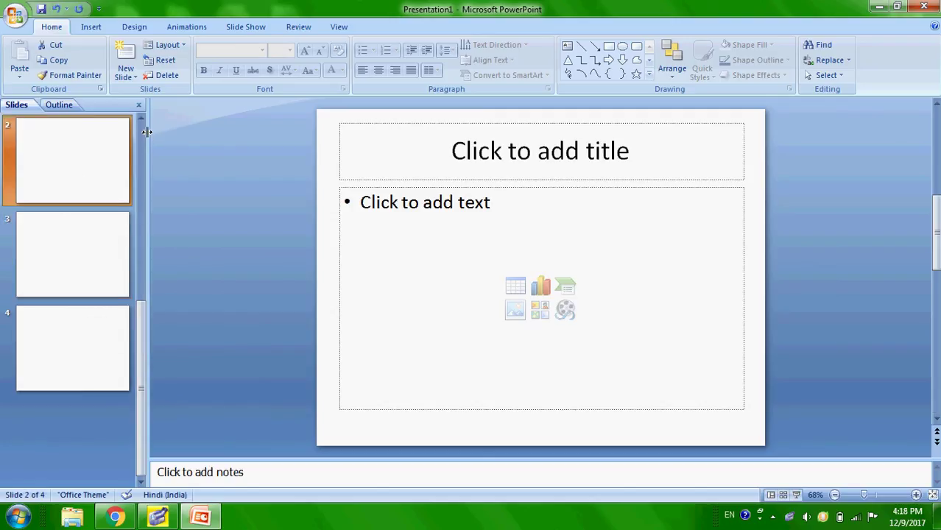
click(86, 139)
click(440, 243)
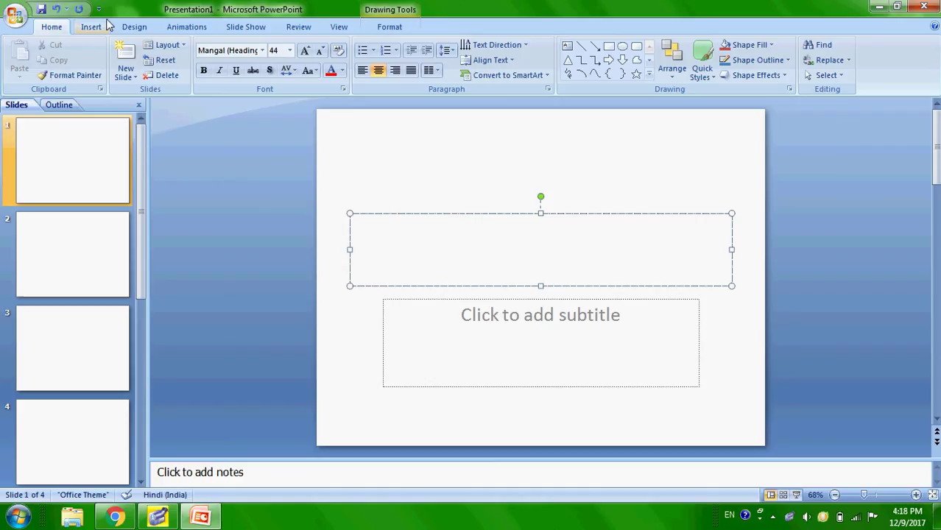
- Apply the Apex design theme from the Design tab to all four slides
click(131, 27)
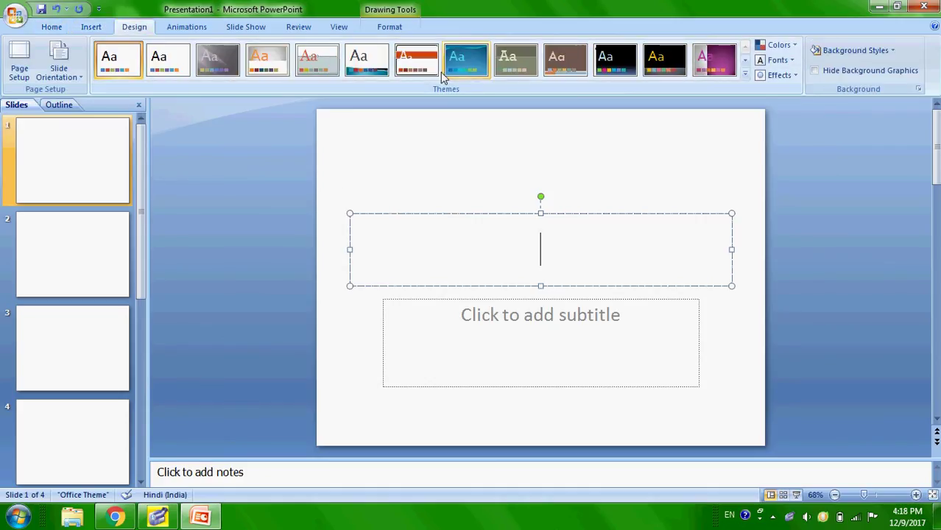
click(217, 74)
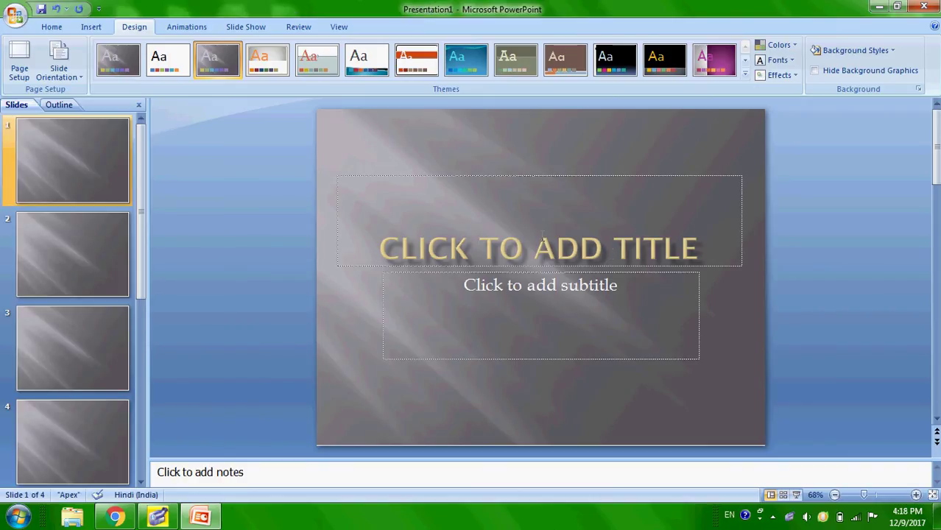
click(538, 206)
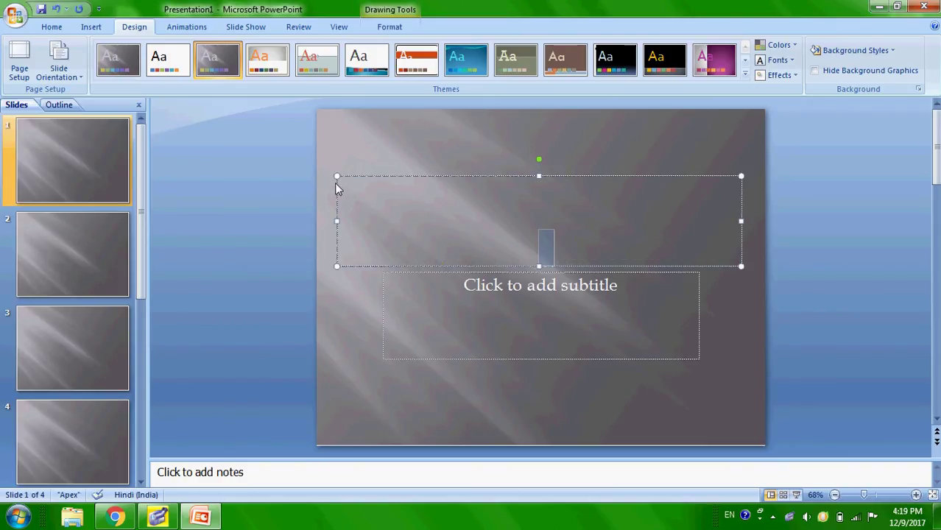
- Move slide 1's title box higher and set its font size to 72 pt
drag(335, 188, 314, 136)
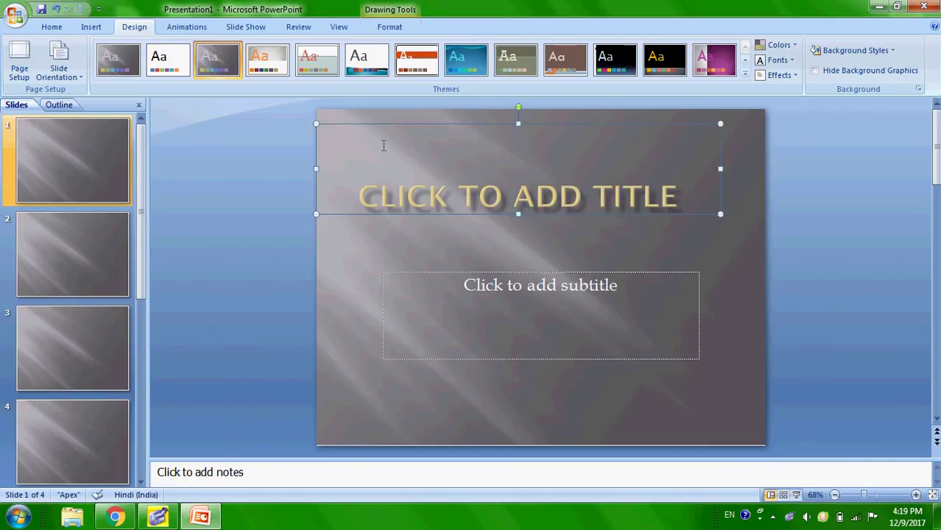
click(53, 27)
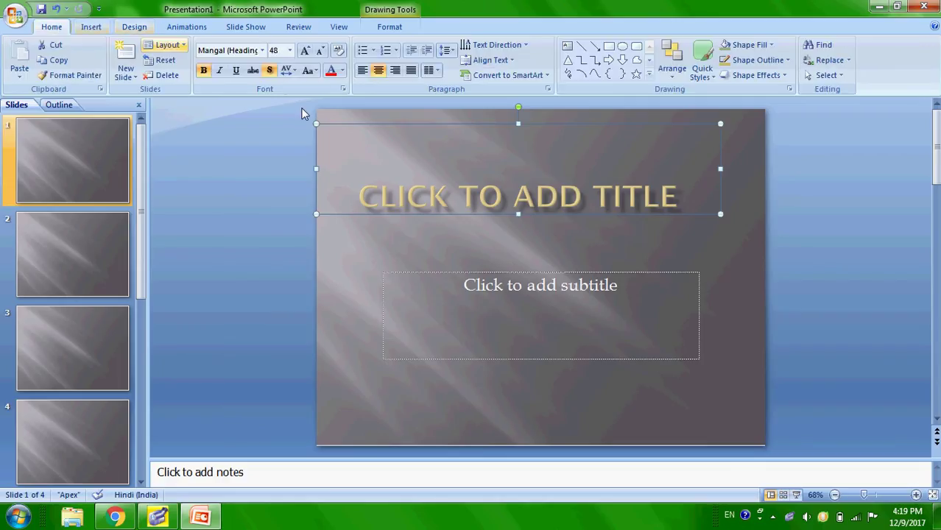
click(289, 51)
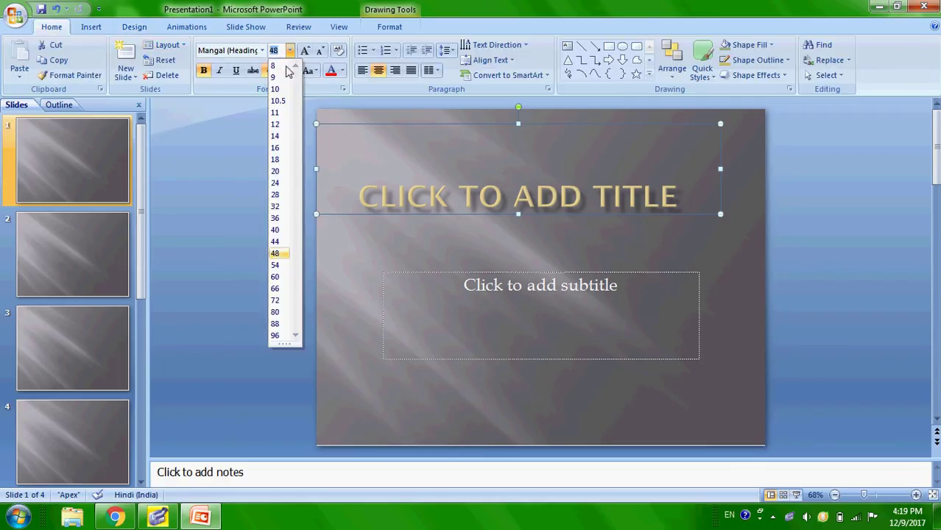
click(284, 303)
click(412, 217)
- Type 'MS POER POINT' as slide 1's title
click(422, 192)
text(MSPOI)
key(BackSpace)
text(ER POINT)
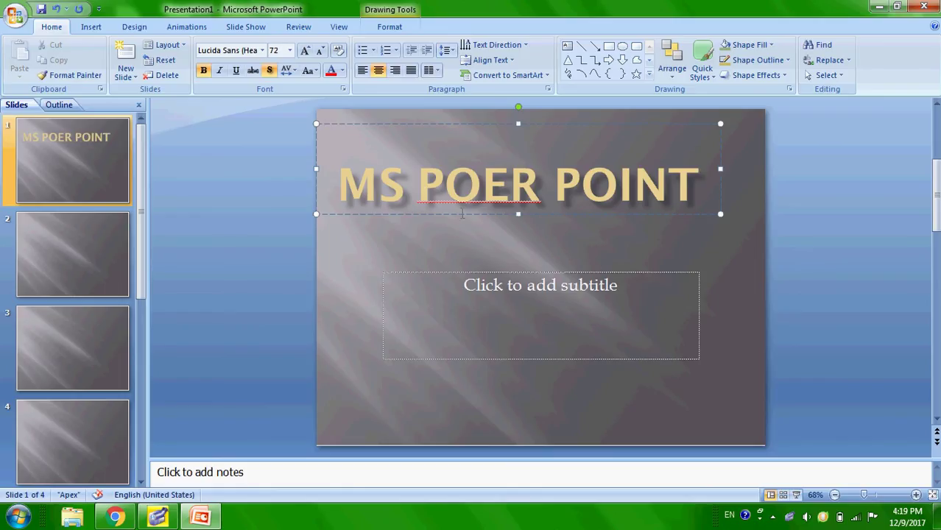
click(493, 339)
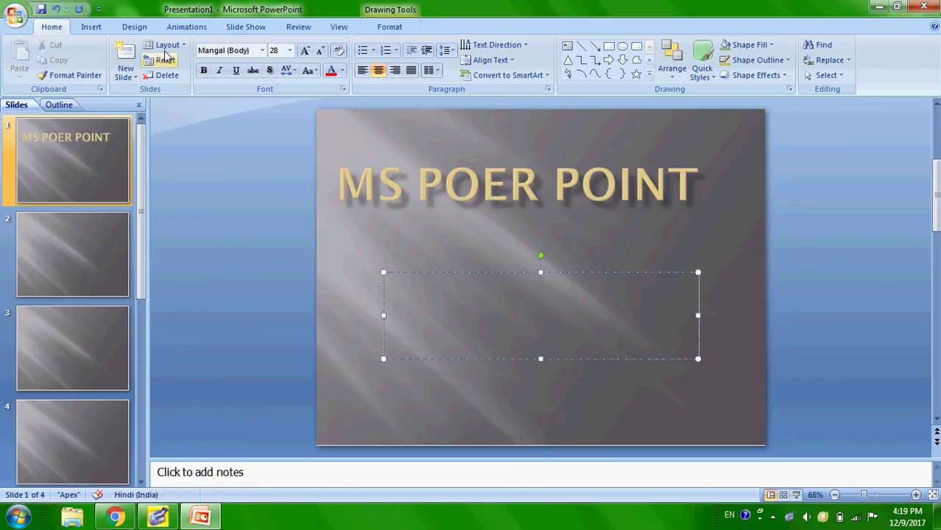
- Fill slide 1's subtitle with 72 pt red 'slide no. 1', then go to slide 2
click(290, 51)
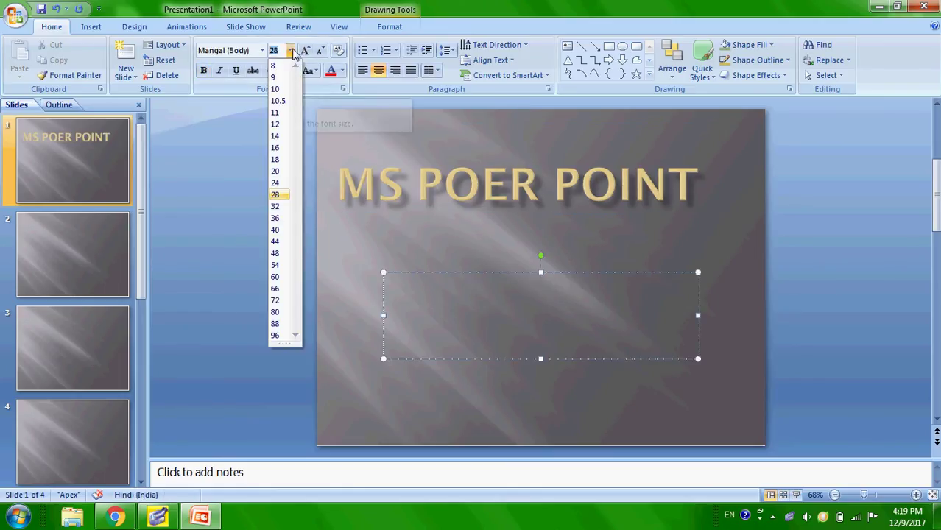
click(279, 302)
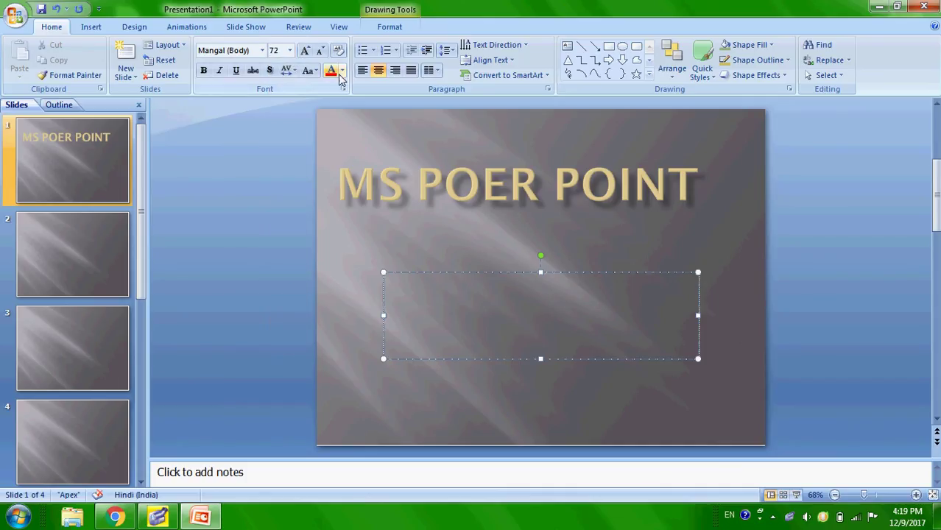
click(342, 71)
click(341, 174)
text(slide )
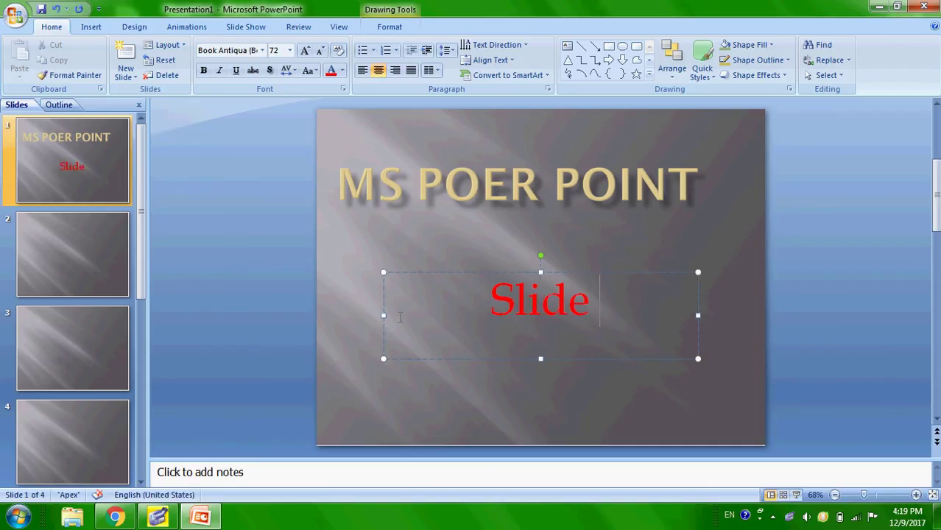
text(no. )
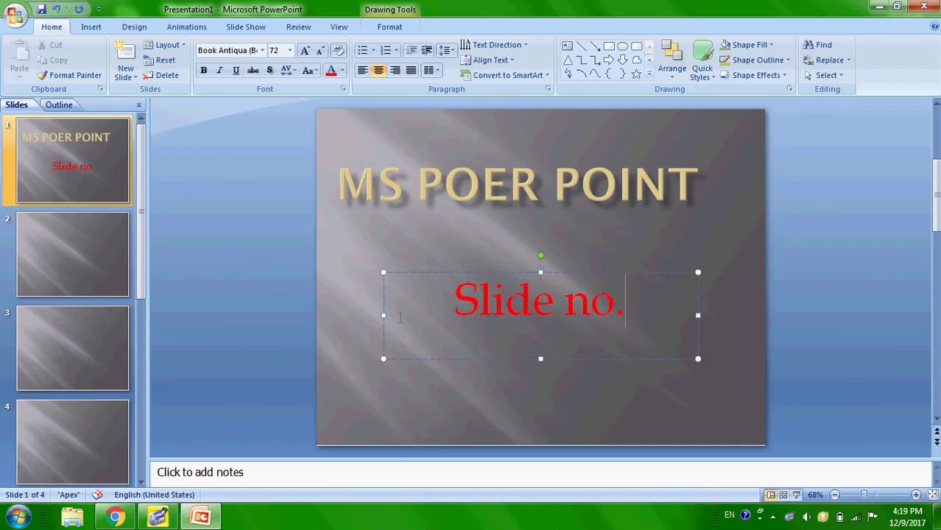
text(1)
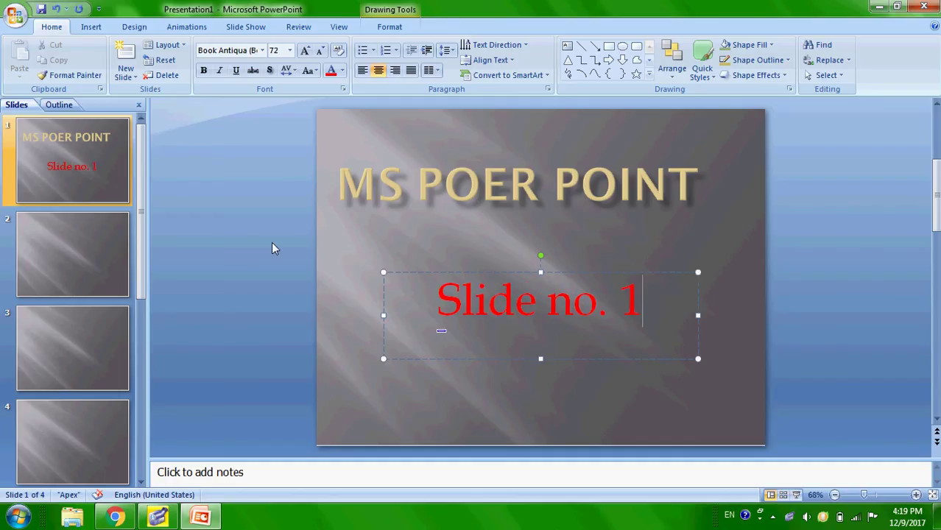
click(51, 237)
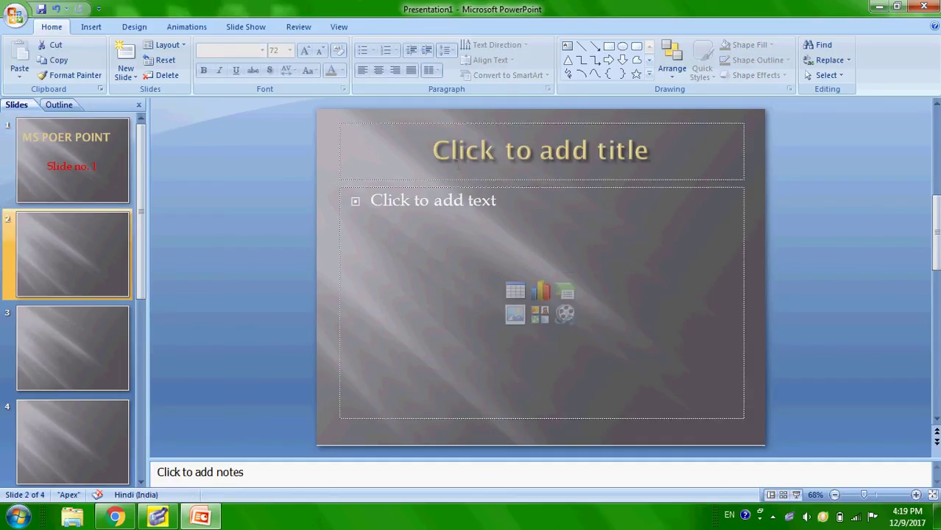
- Type 'slide no 2' in slide 2's content box at 80 pt in red
click(484, 346)
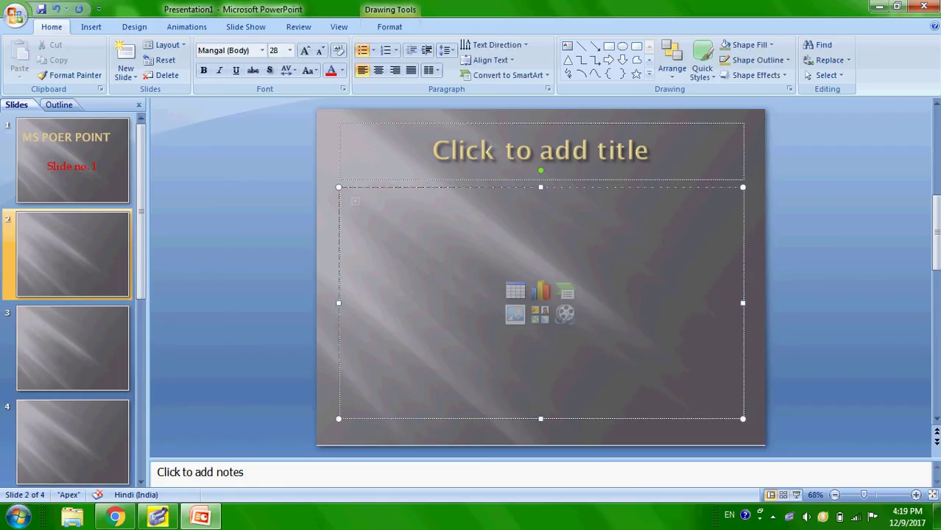
click(289, 51)
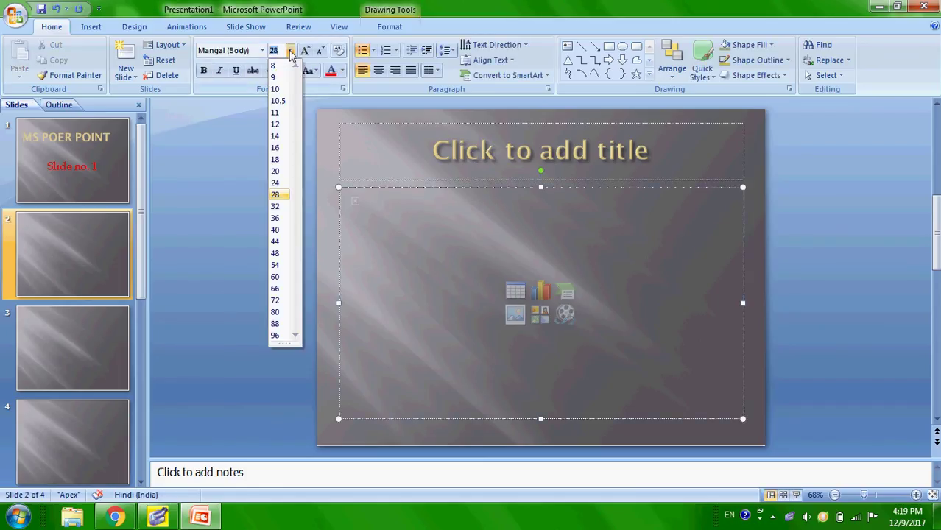
click(274, 313)
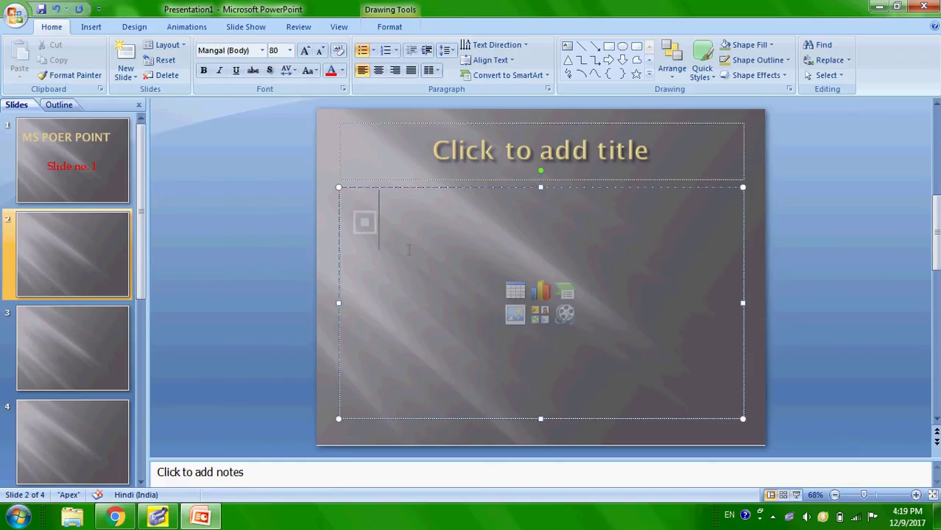
text(S)
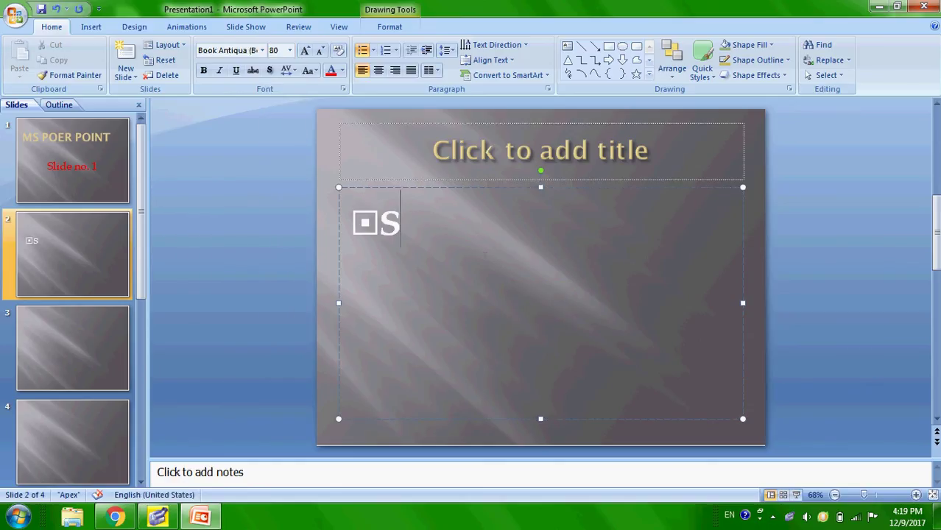
key(BackSpace)
key(BackSpace)
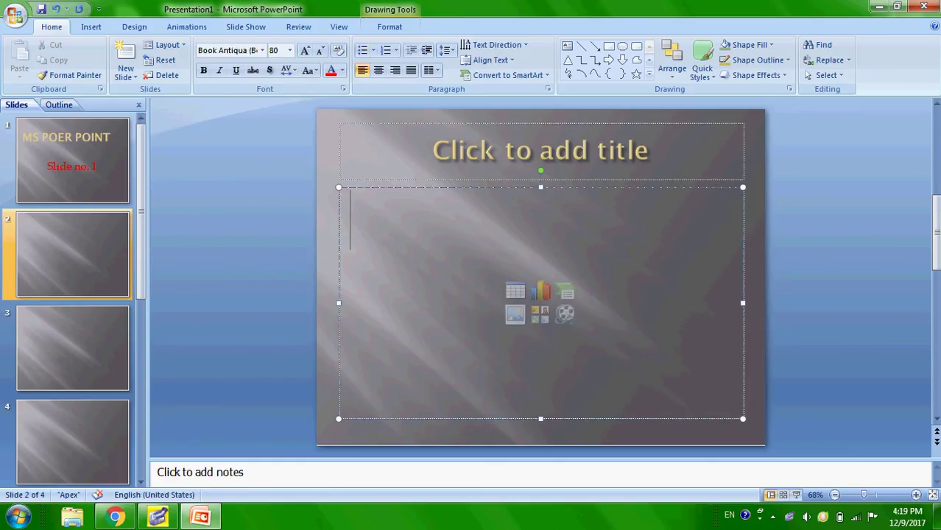
click(341, 71)
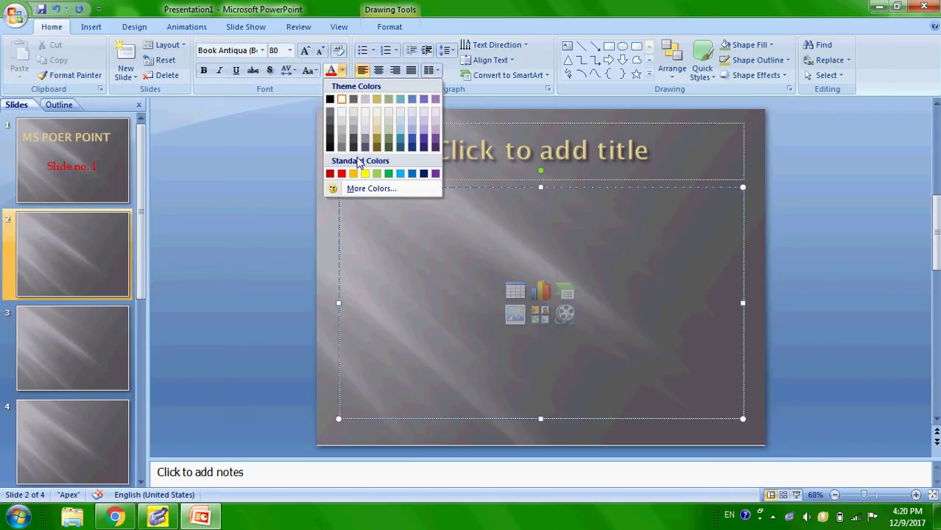
click(343, 174)
text(slide no)
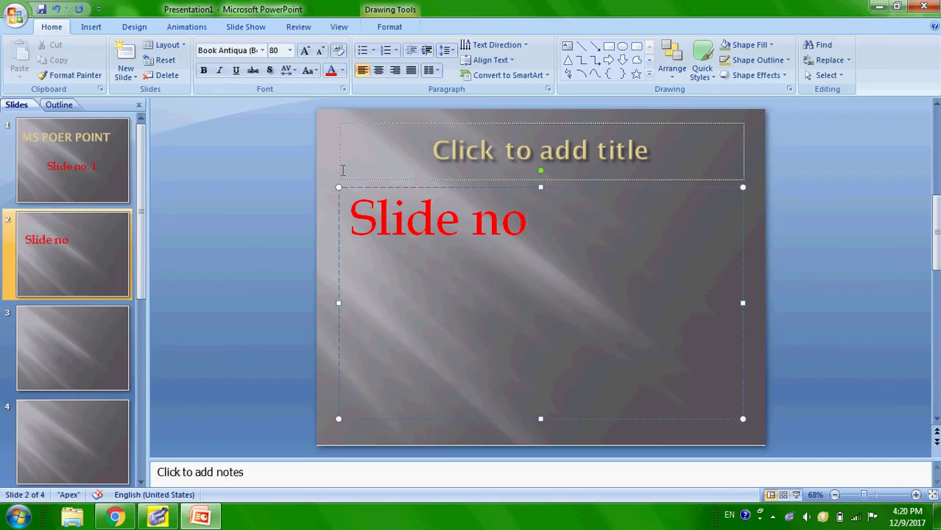
text(. 2)
click(351, 221)
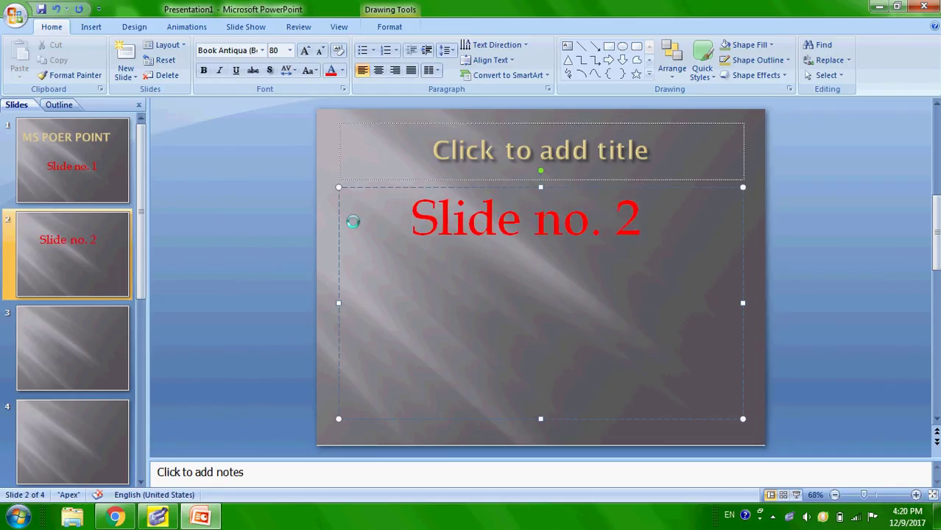
- Enter 'slide no3' in slide 3's body box at 80 pt in red, then go to slide 4
click(62, 366)
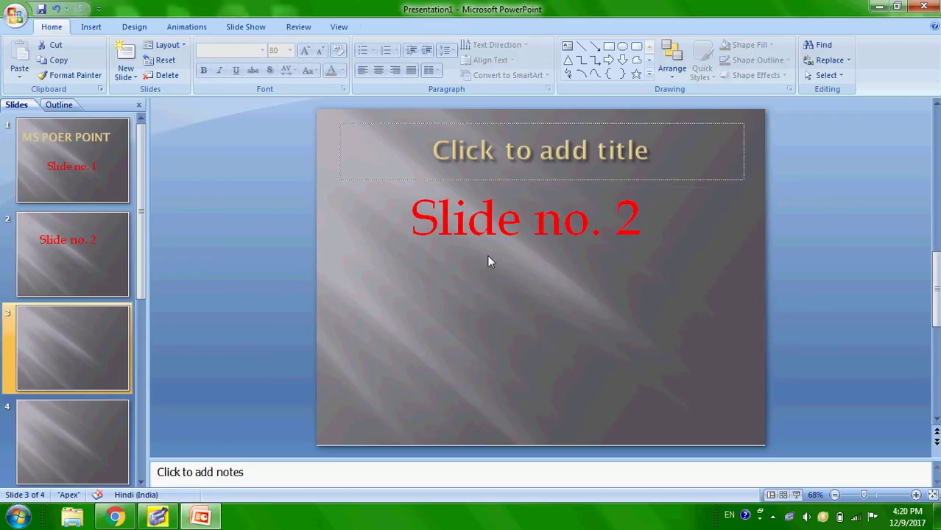
click(467, 232)
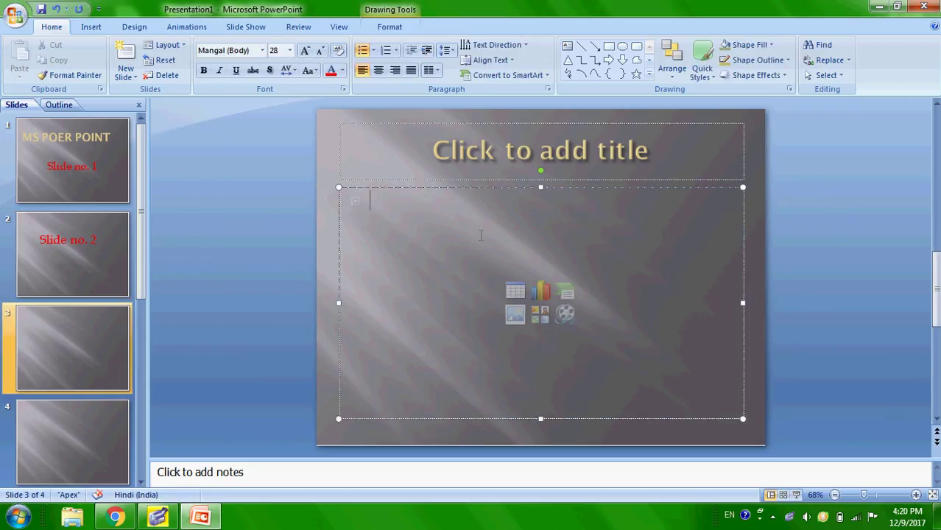
text(sli)
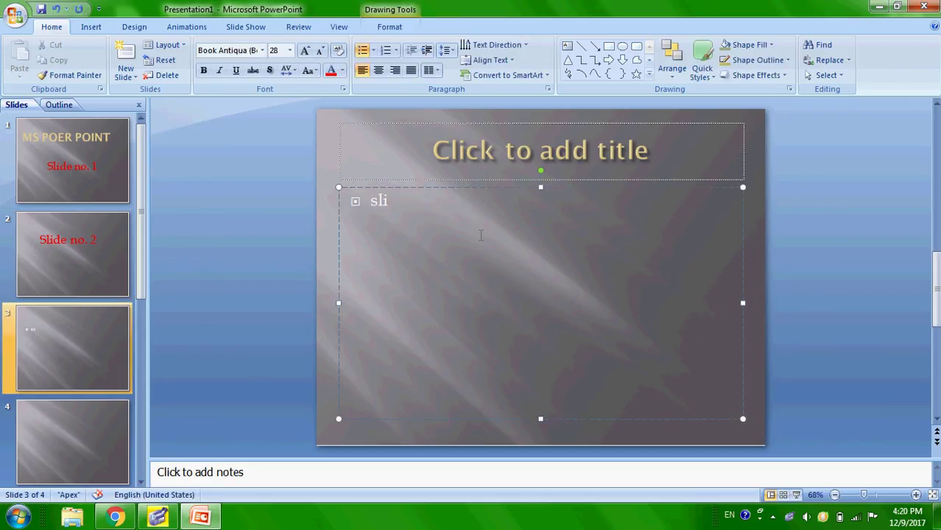
key(BackSpace)
key(BackSpace)
key(BackSpace)
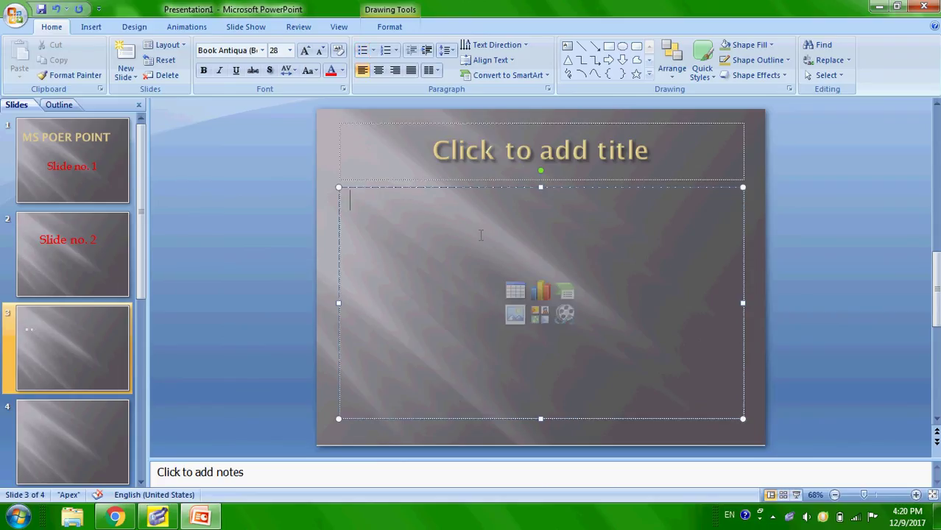
click(342, 70)
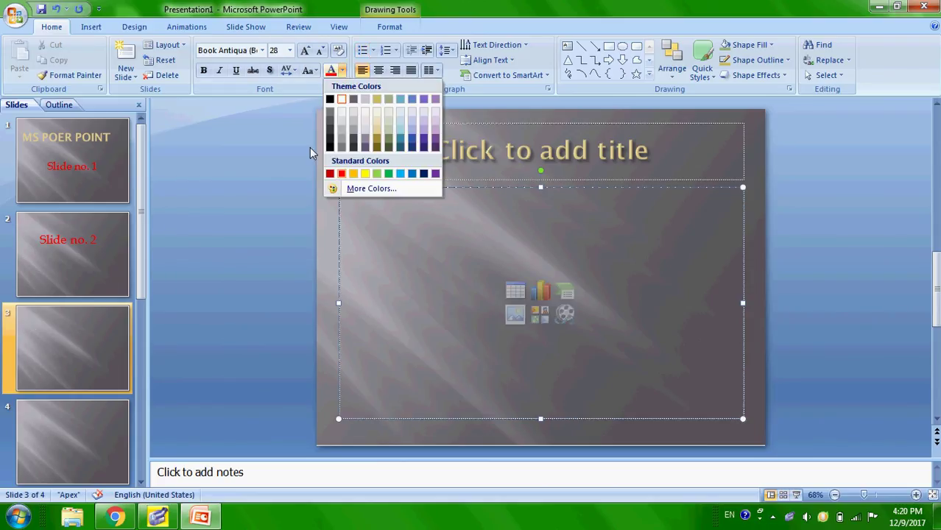
key(Escape)
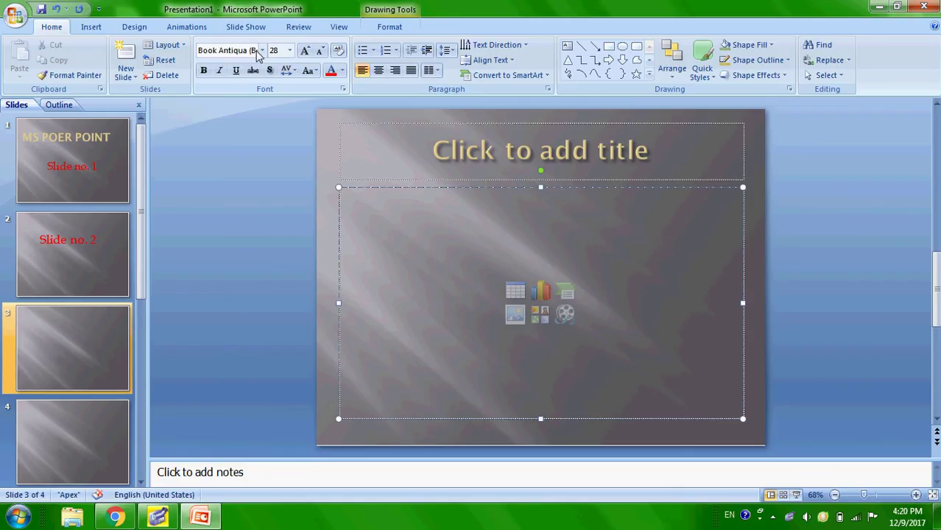
click(290, 50)
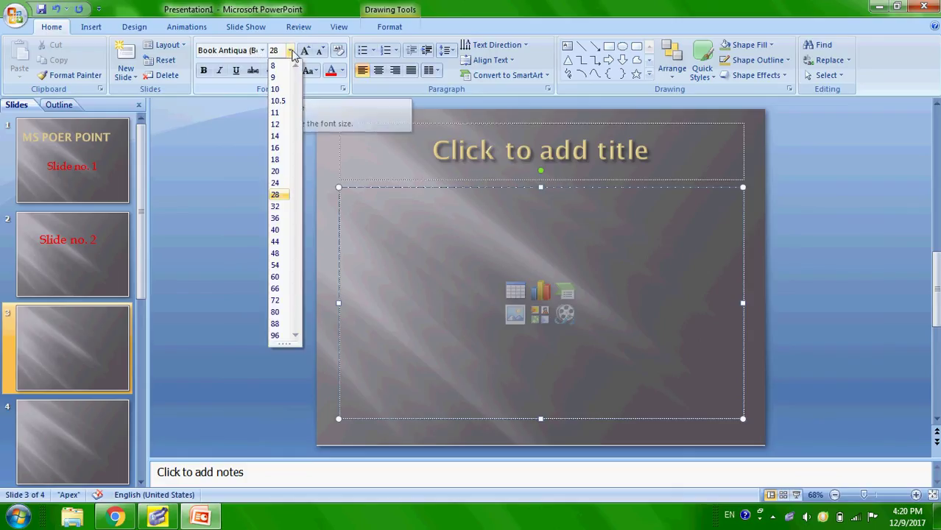
key(Return)
text(slide no)
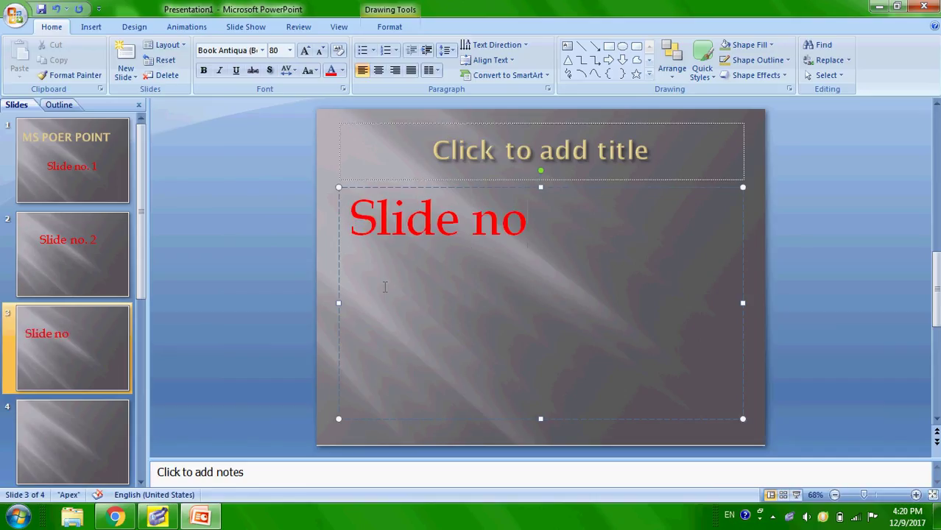
text( 3)
click(358, 222)
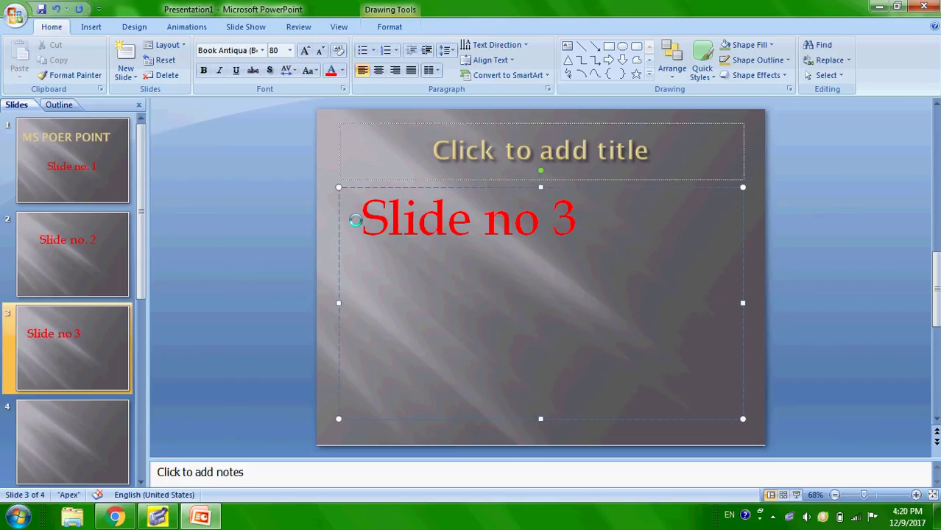
click(40, 445)
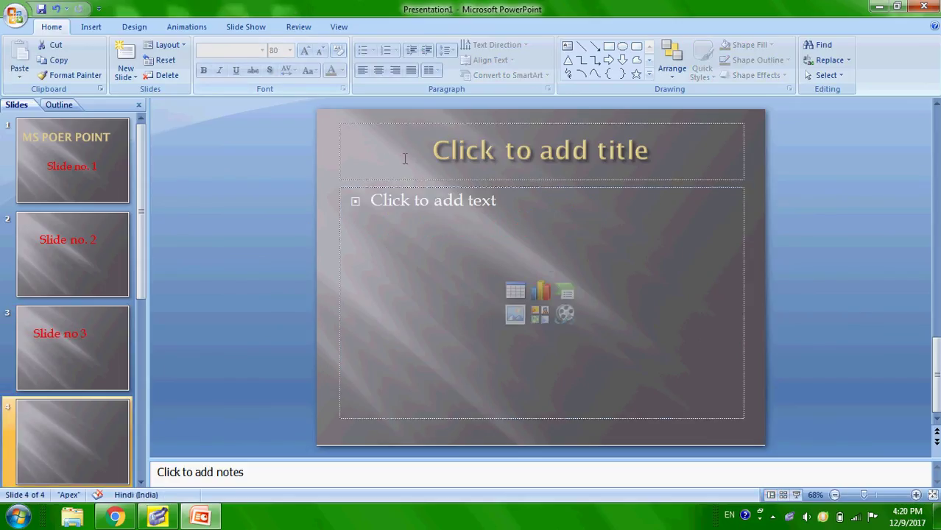
- Type 'slide no4' in slide 4's body box at 72 pt red, shifted toward the centre
click(558, 283)
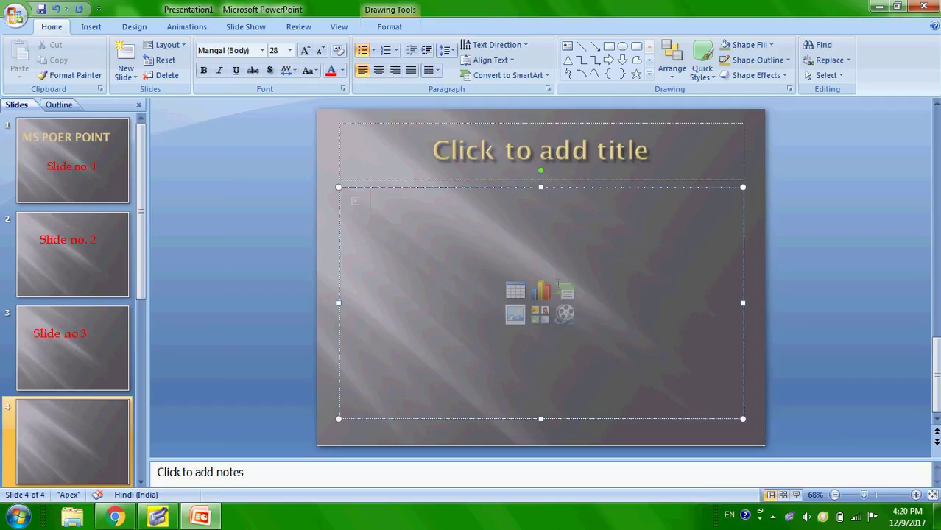
click(289, 50)
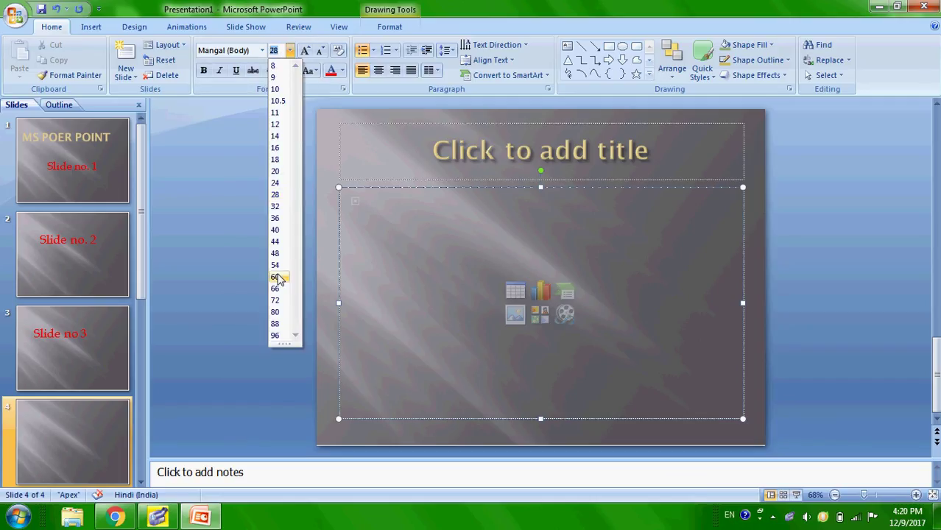
click(287, 302)
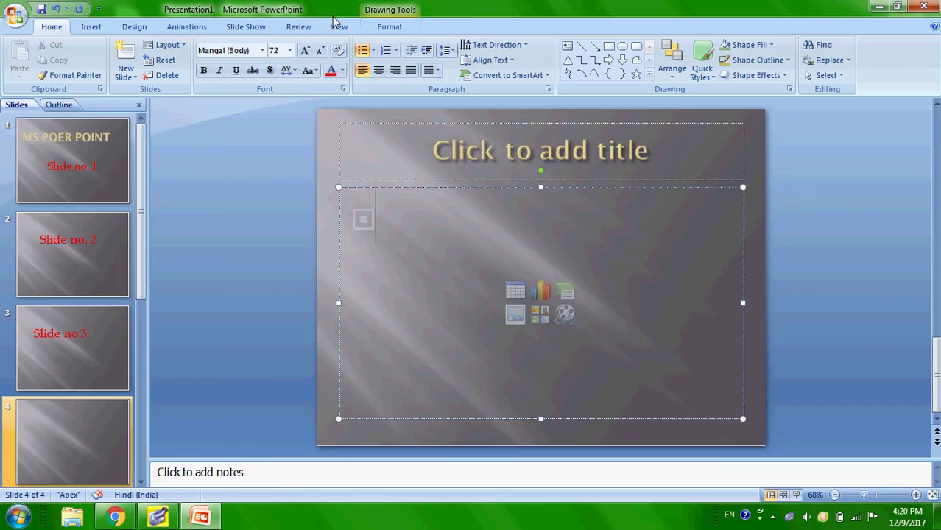
click(342, 71)
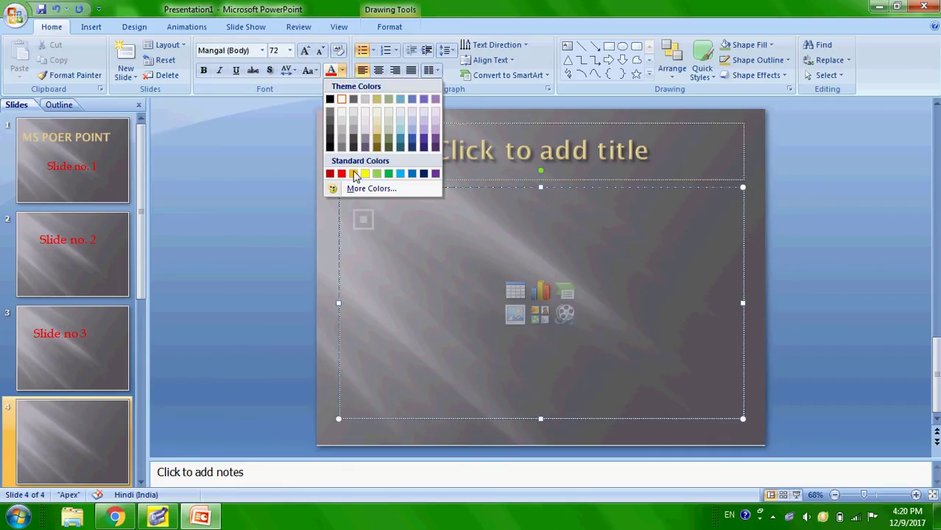
click(390, 232)
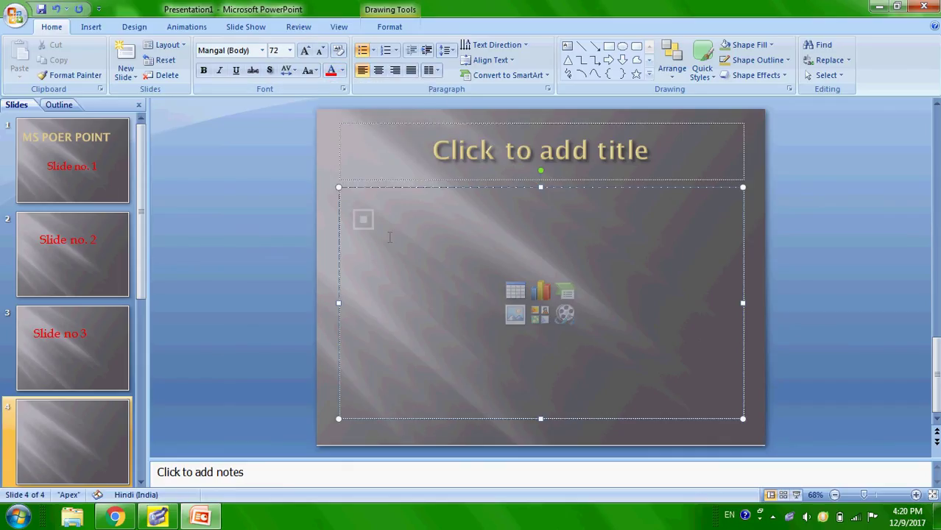
text(slide n)
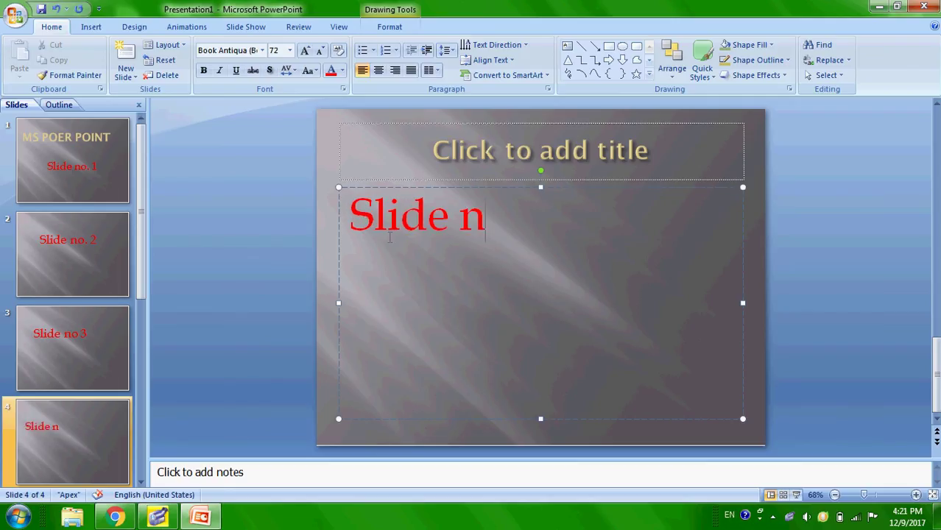
text(o.)
text(4)
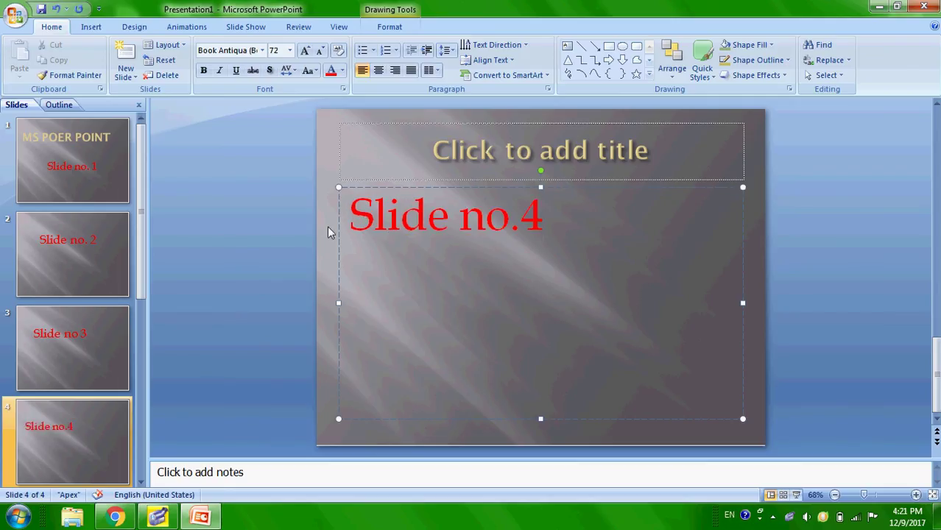
click(353, 225)
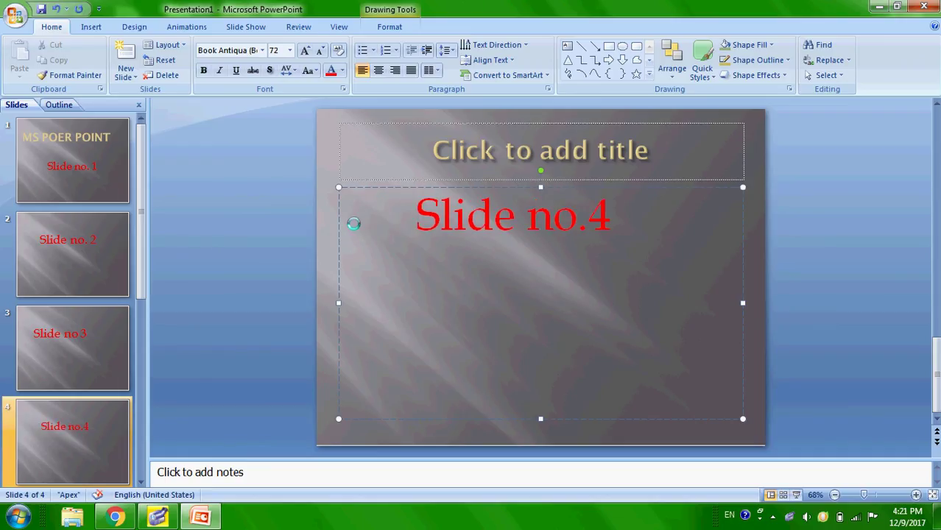
click(289, 224)
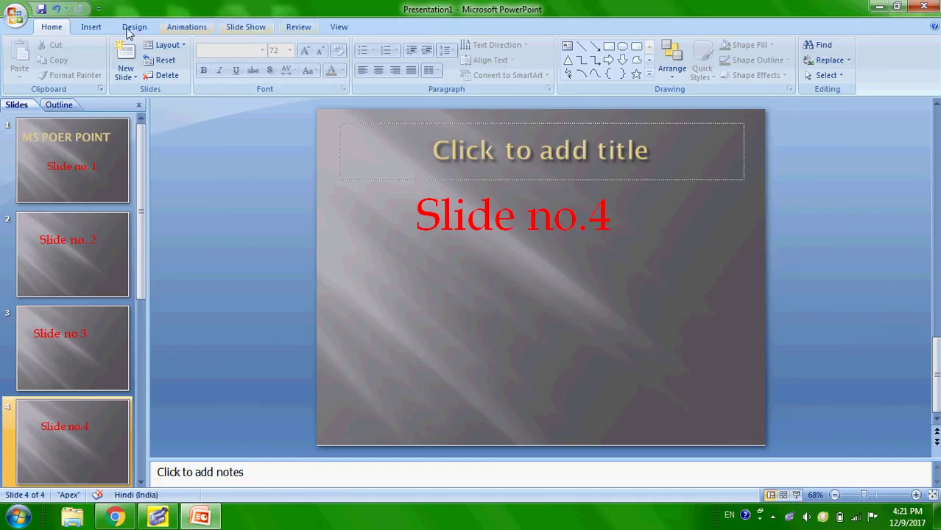
click(90, 28)
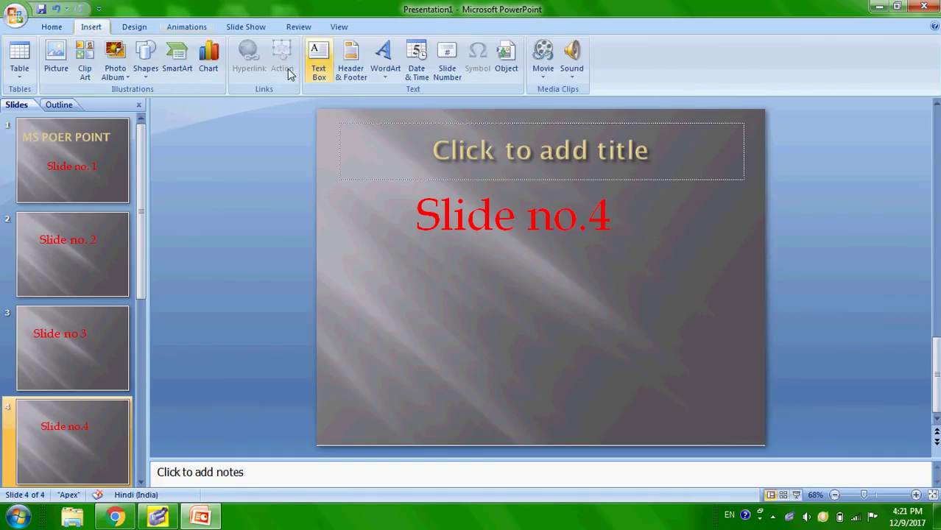
click(54, 50)
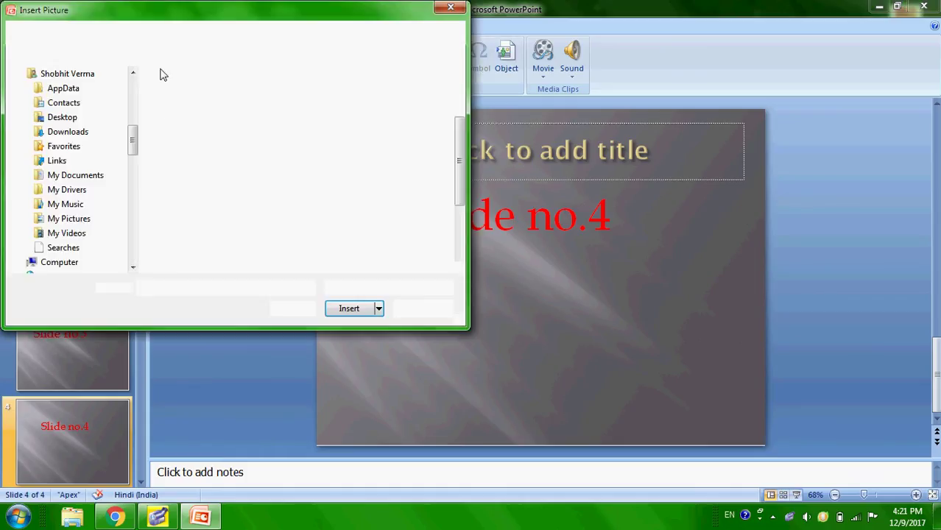
click(451, 7)
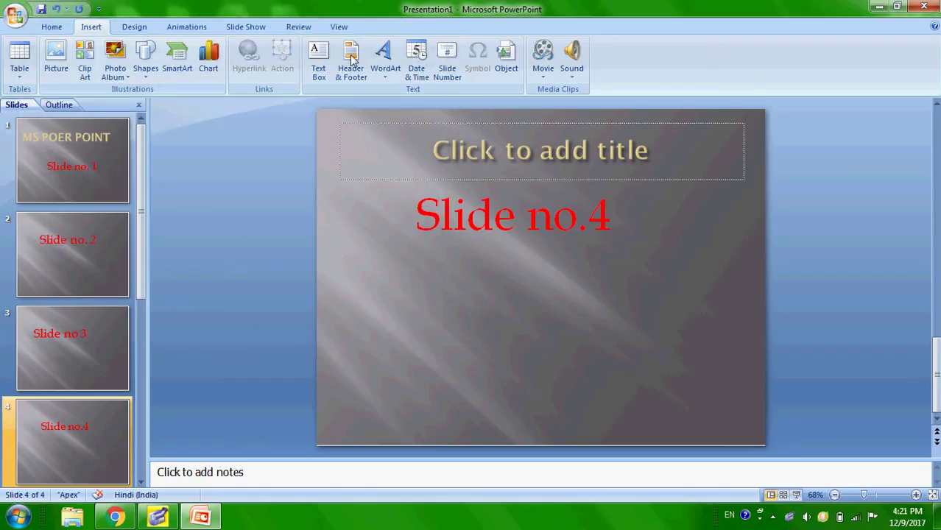
click(51, 26)
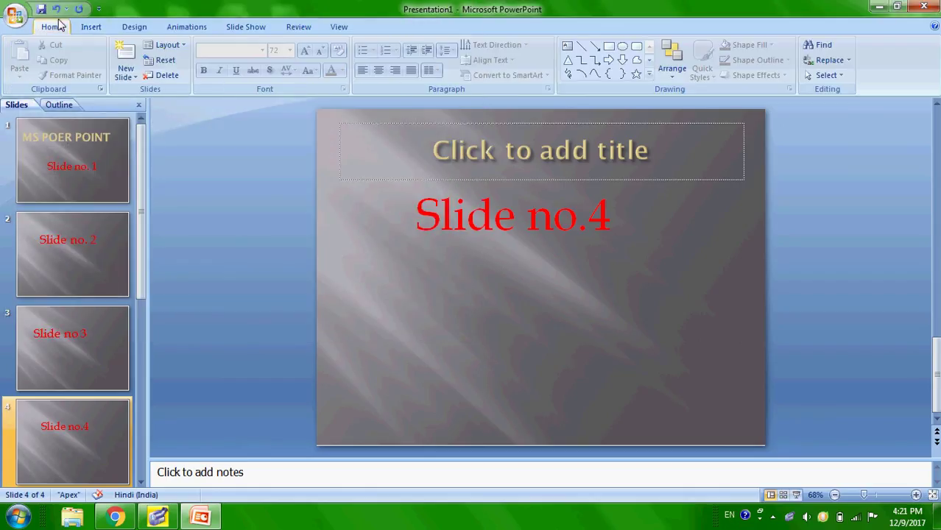
- Give slide 1 the Dissolve transition on the Animations tab
click(195, 30)
click(88, 132)
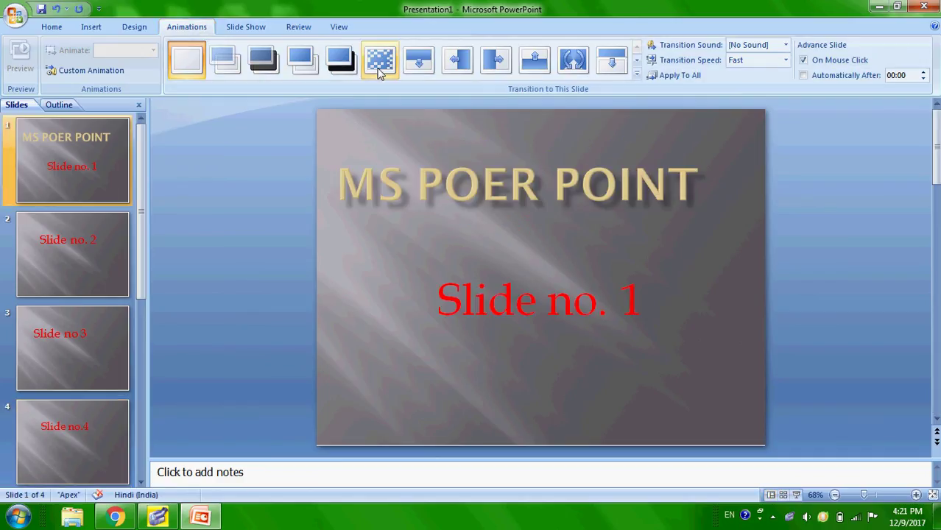
click(380, 67)
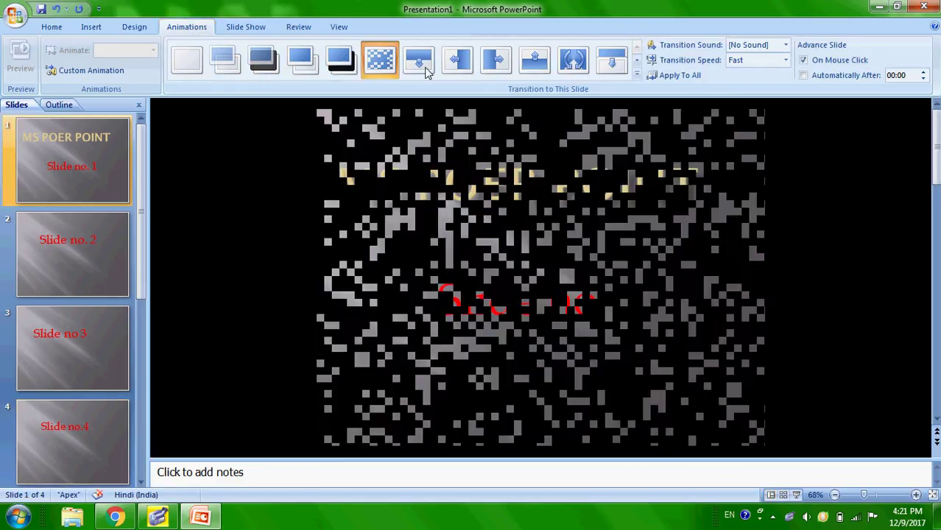
click(425, 66)
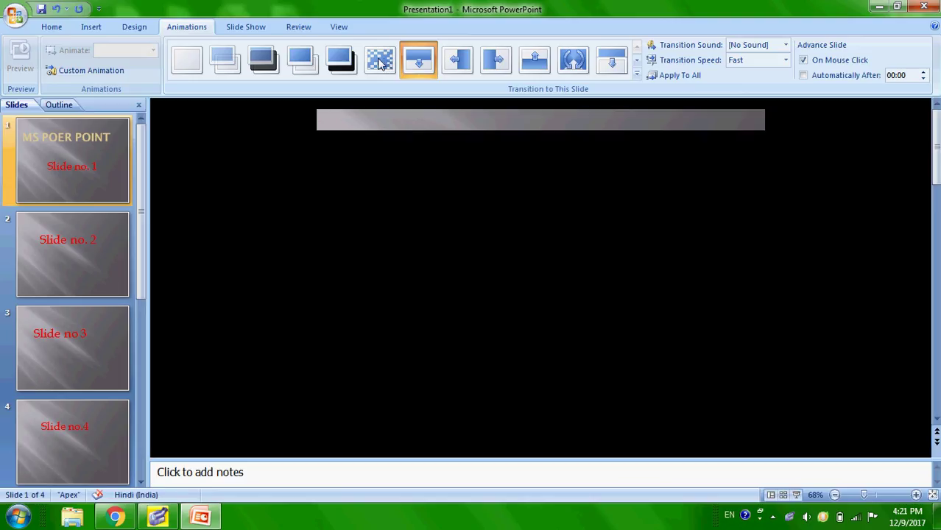
click(380, 62)
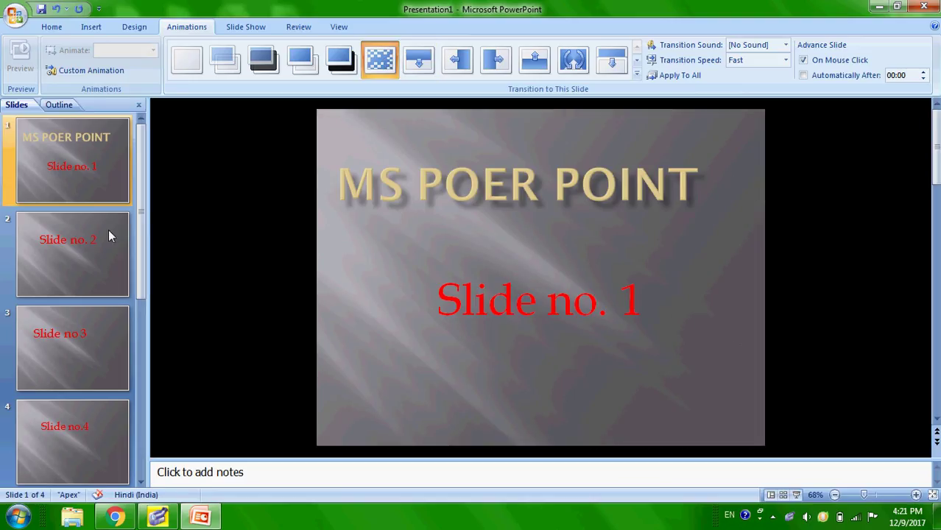
- Step through slides 2 and 3, then apply Push Up to slide 4
click(108, 232)
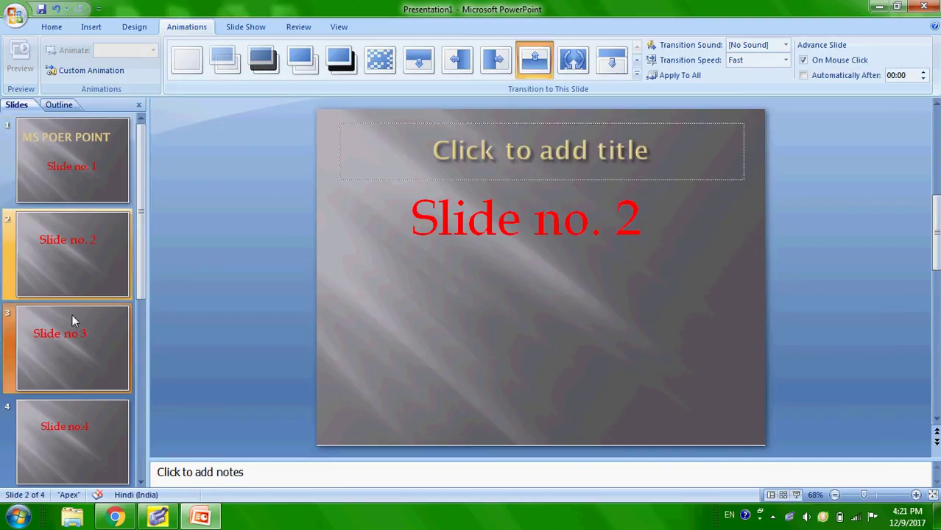
click(71, 313)
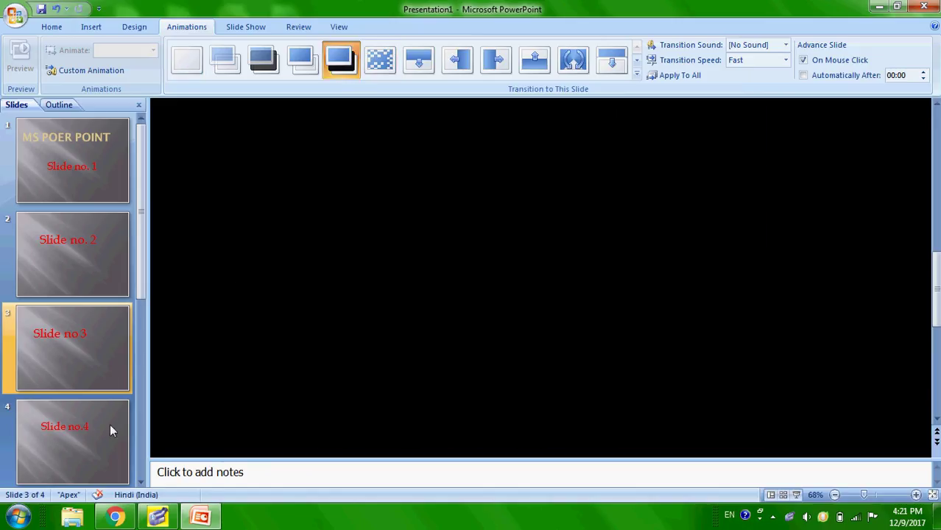
click(110, 424)
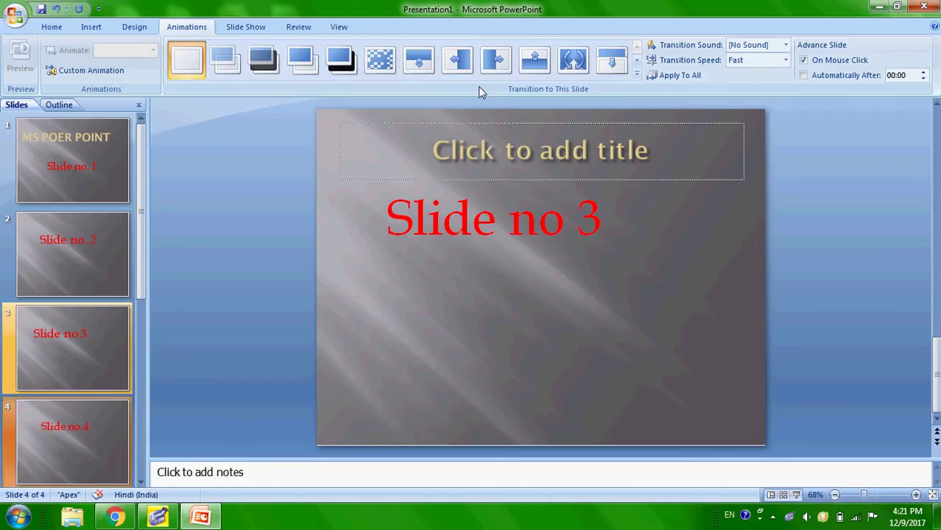
click(536, 59)
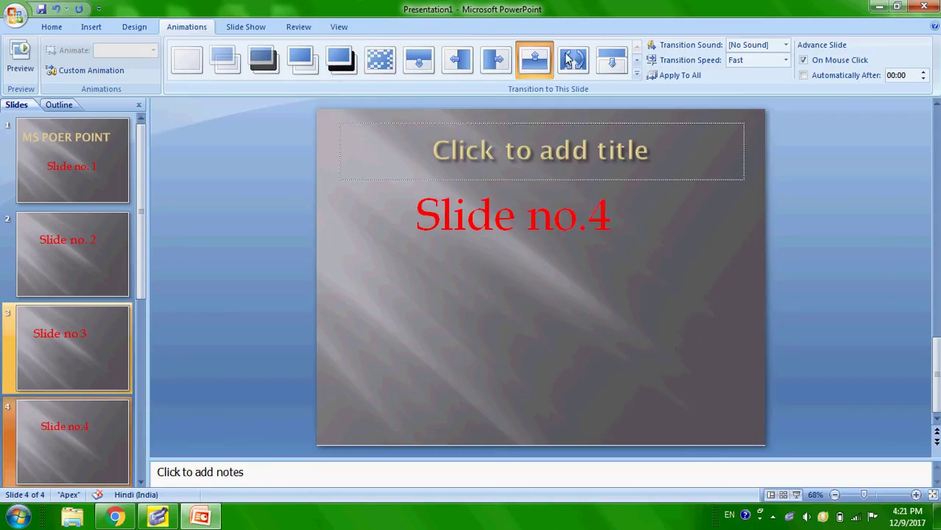